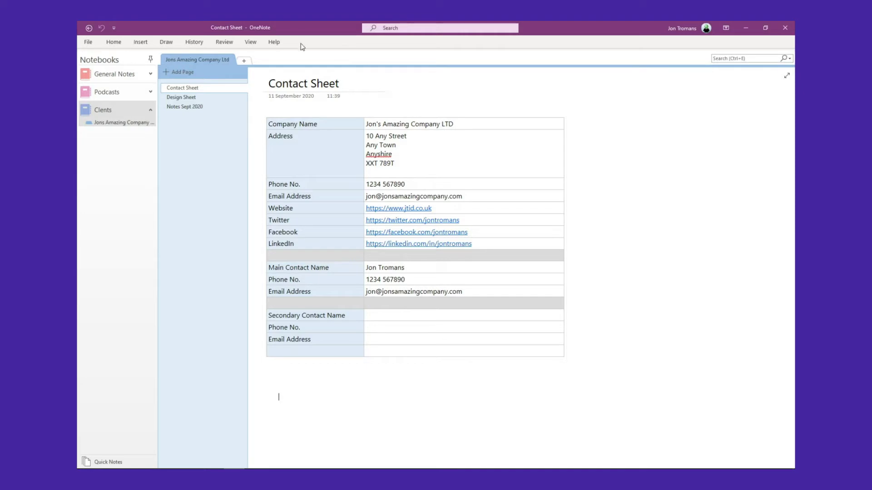
{"action": "left_click", "coordinate": [113, 42]}
{"action": "left_click", "coordinate": [579, 100]}
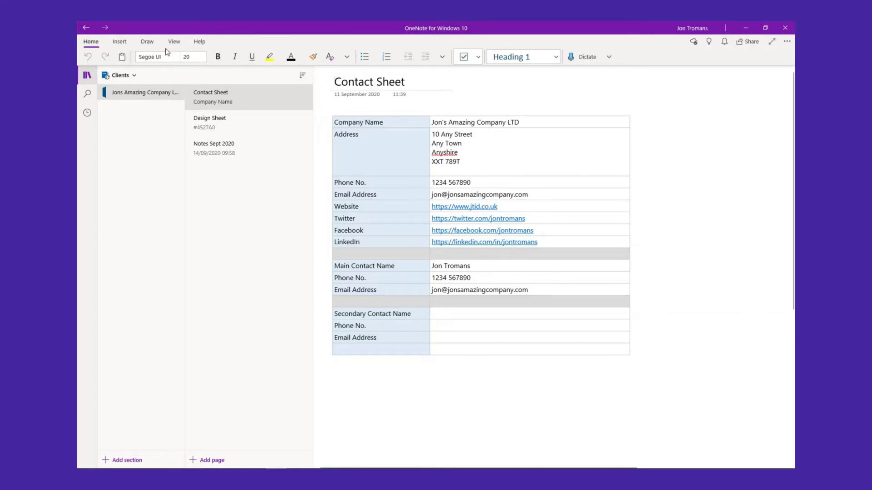
{"action": "left_click", "coordinate": [101, 44]}
{"action": "left_click", "coordinate": [101, 44]}
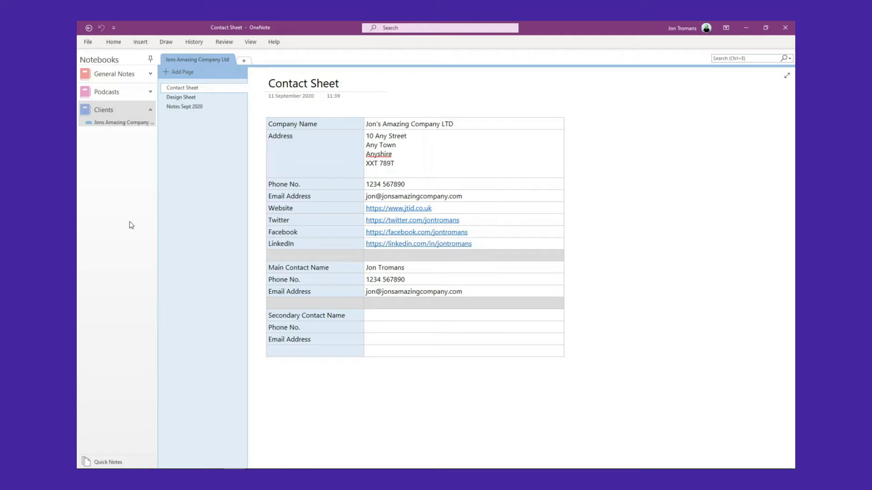
{"action": "right_click", "coordinate": [114, 214]}
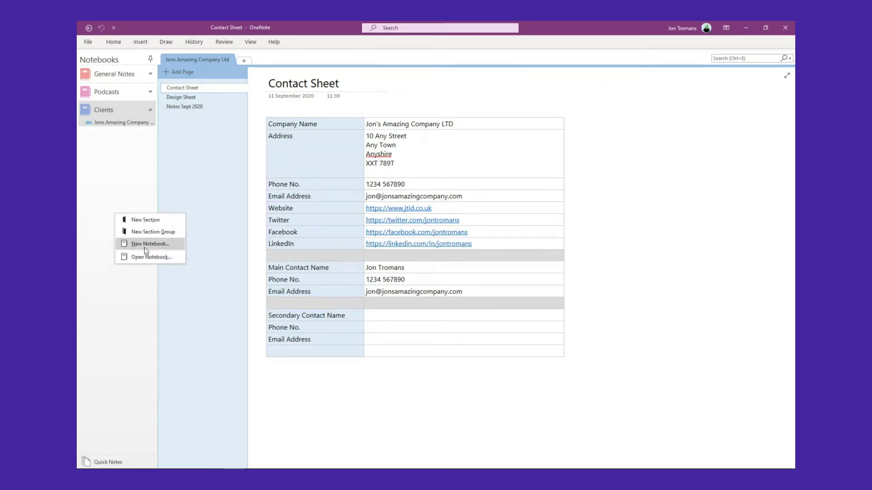
{"action": "left_click", "coordinate": [111, 196]}
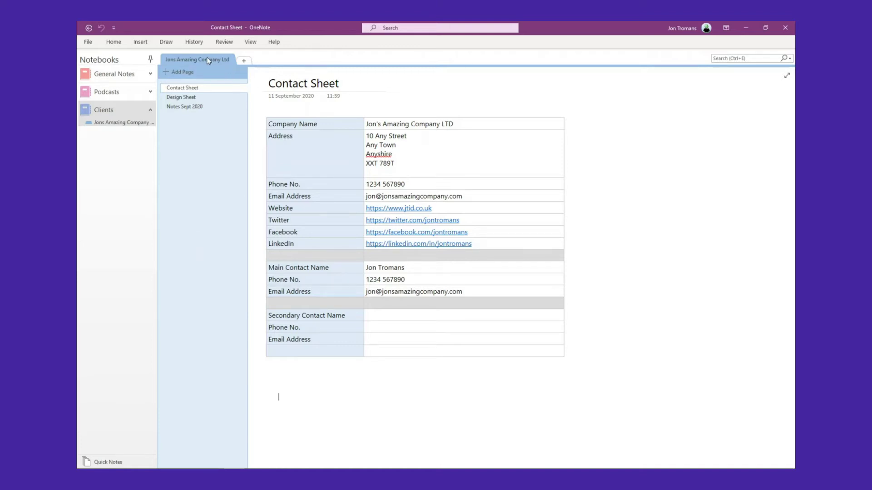
Add three new sections with default names to the Clients notebook and return to the Jons Amazing Company Ltd section.
{"action": "left_click", "coordinate": [244, 60]}
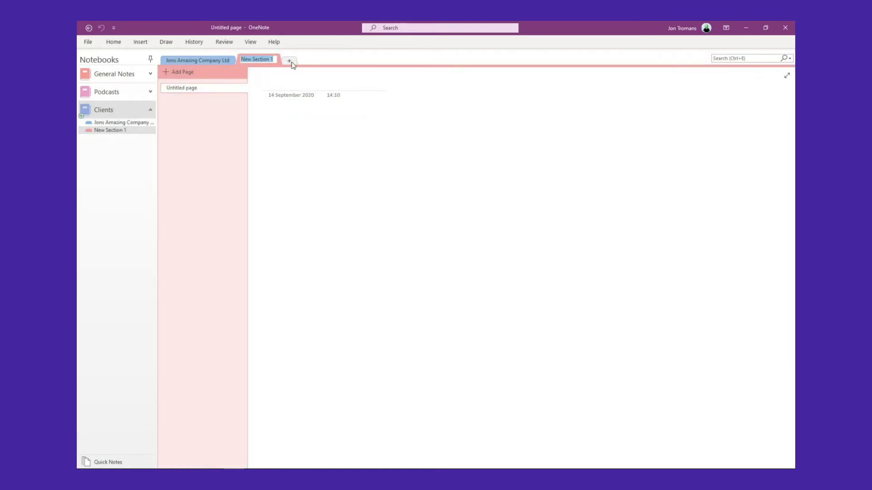
{"action": "left_click", "coordinate": [290, 61]}
{"action": "left_click", "coordinate": [335, 61]}
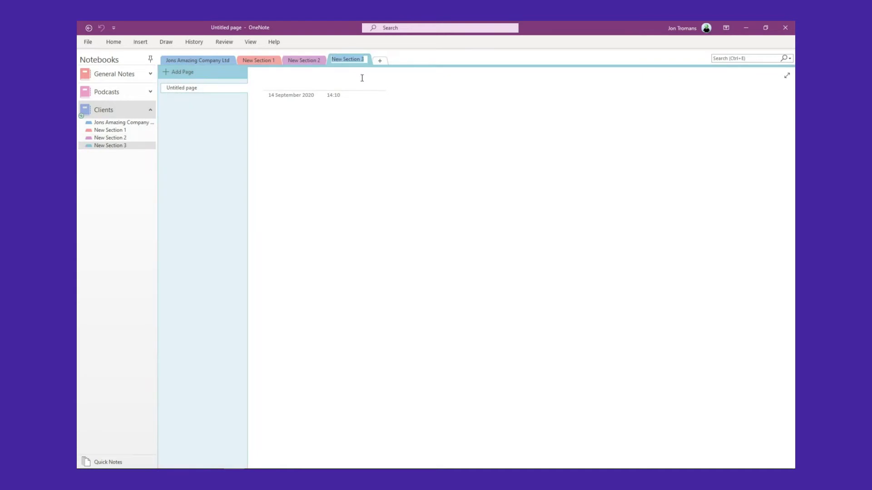
{"action": "key", "text": "Return"}
{"action": "left_click", "coordinate": [202, 63]}
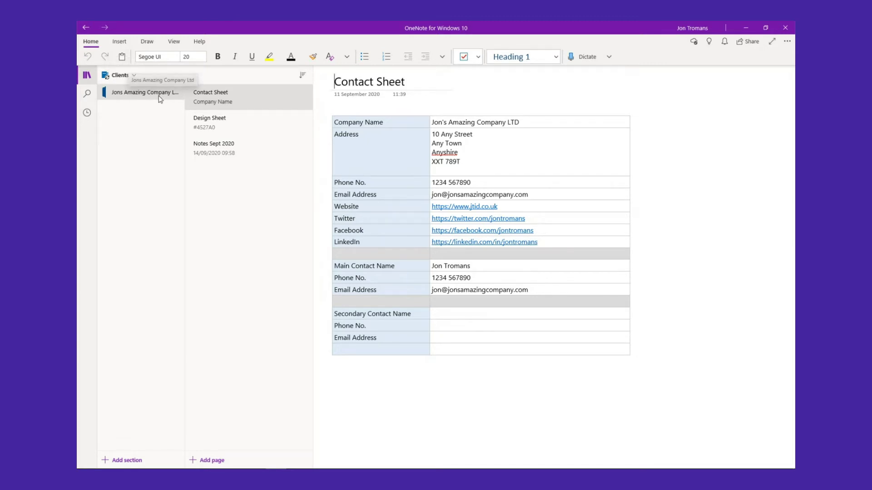
In OneNote for Windows 10, add three default-named sections to the Clients notebook and reopen the Jons Amazing Company Ltd section.
{"action": "right_click", "coordinate": [136, 188]}
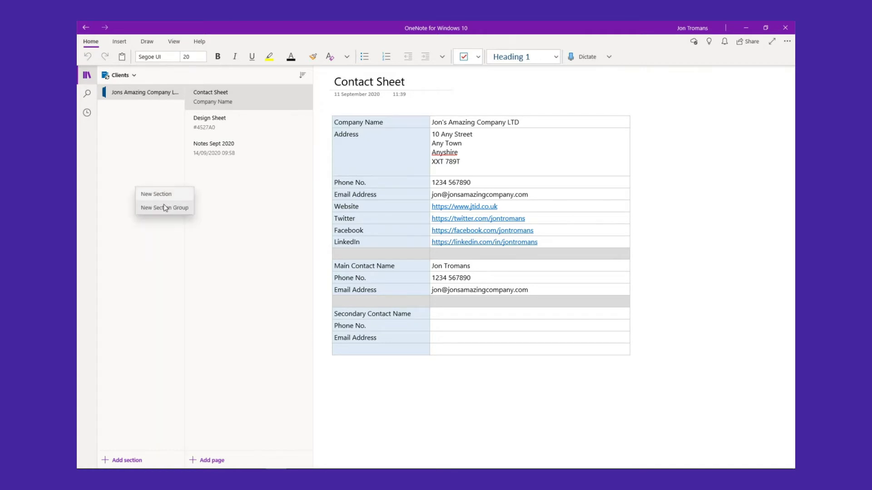
{"action": "left_click", "coordinate": [140, 193]}
{"action": "right_click", "coordinate": [132, 185]}
{"action": "left_click", "coordinate": [149, 190]}
{"action": "right_click", "coordinate": [138, 193]}
{"action": "left_click", "coordinate": [160, 200]}
{"action": "left_click", "coordinate": [158, 195]}
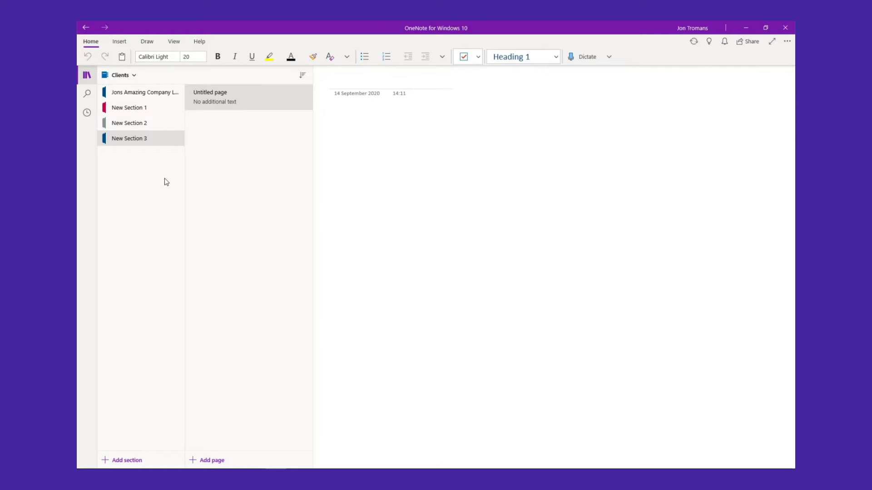
{"action": "left_click", "coordinate": [142, 93]}
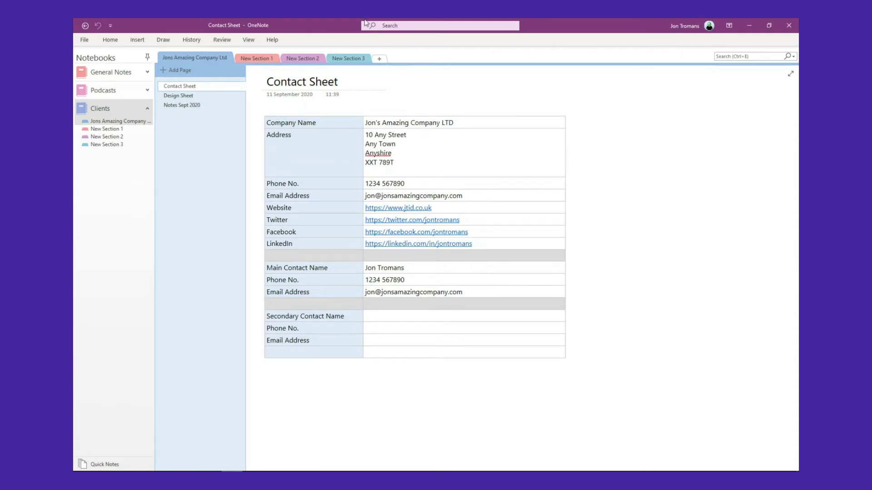
In desktop OneNote, shade the first cell of the colour table's last empty row on the Design Sheet page with custom colour #333333.
{"action": "left_click", "coordinate": [190, 96]}
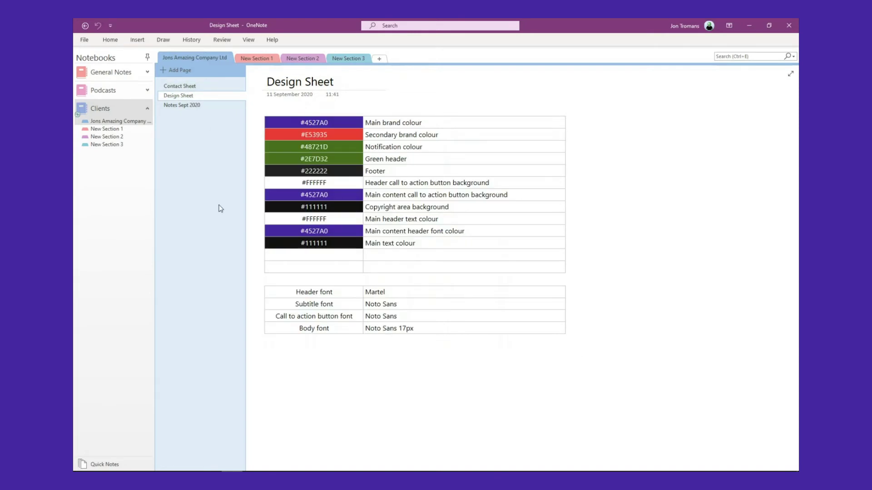
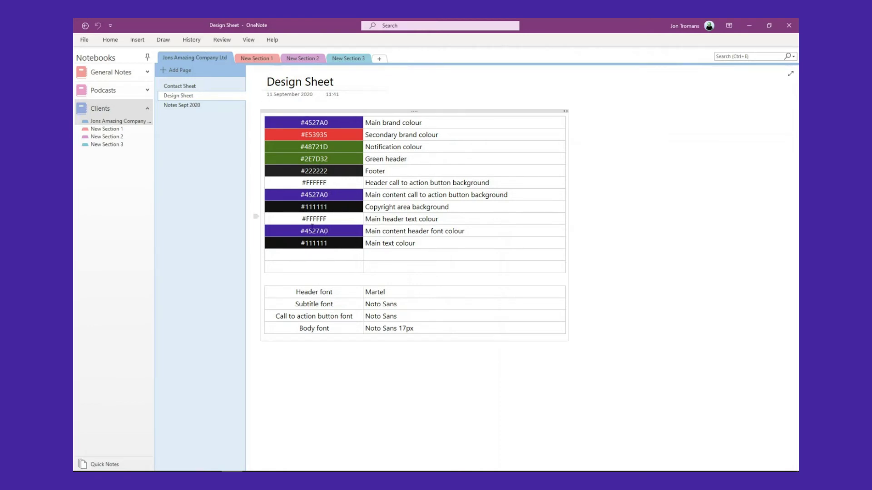
{"action": "left_click", "coordinate": [337, 268]}
{"action": "left_click", "coordinate": [296, 40]}
{"action": "left_click", "coordinate": [338, 77]}
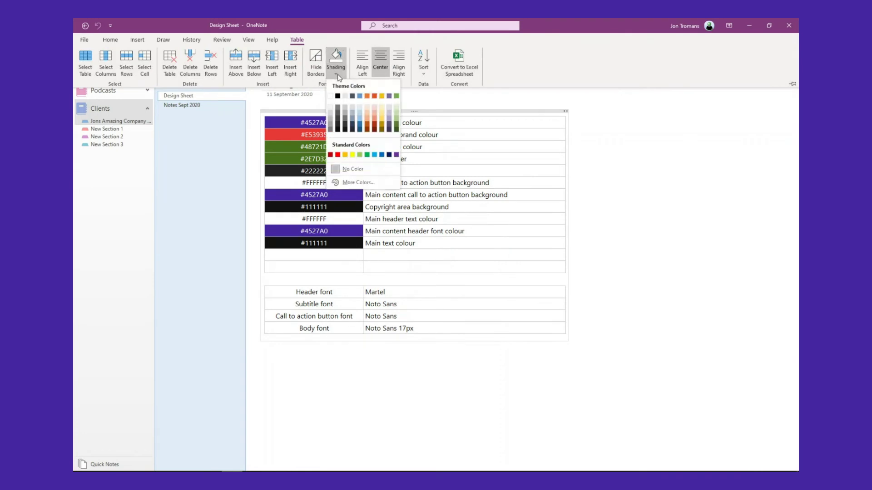
{"action": "left_click", "coordinate": [357, 182]}
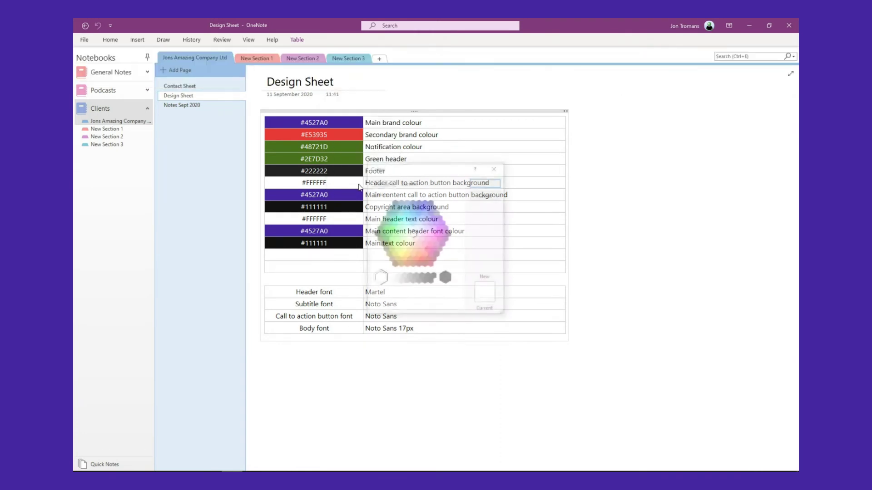
{"action": "left_click", "coordinate": [409, 183]}
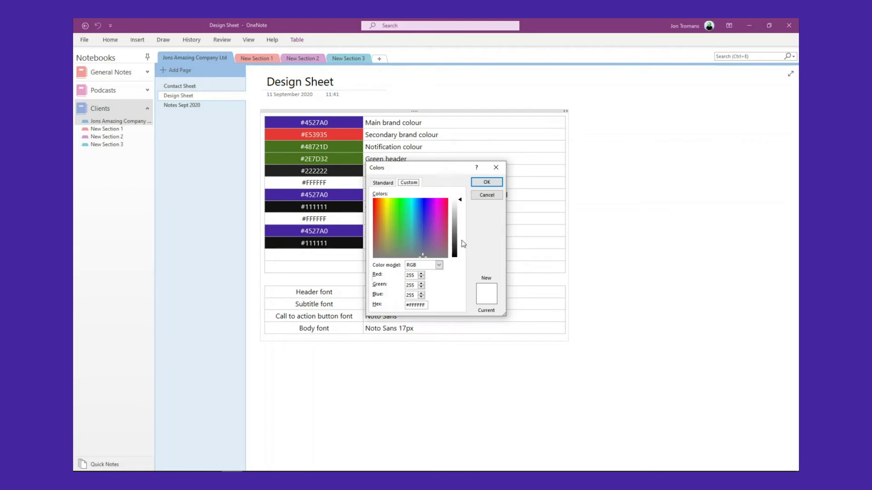
{"action": "double_click", "coordinate": [413, 306]}
{"action": "type", "text": "333333"}
{"action": "left_click", "coordinate": [487, 183]}
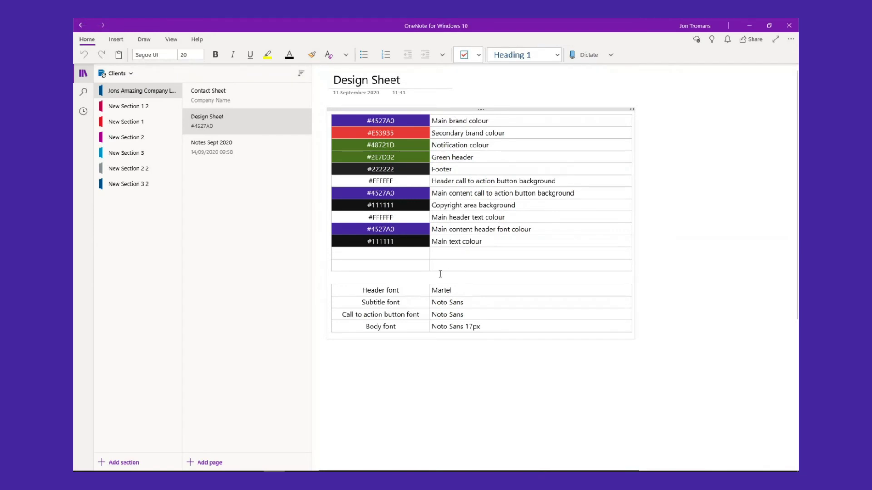
In OneNote for Windows 10, examine the preset and additional shading colours offered for the last row's first cell in the colour table.
{"action": "left_click", "coordinate": [400, 263]}
{"action": "left_click", "coordinate": [233, 40]}
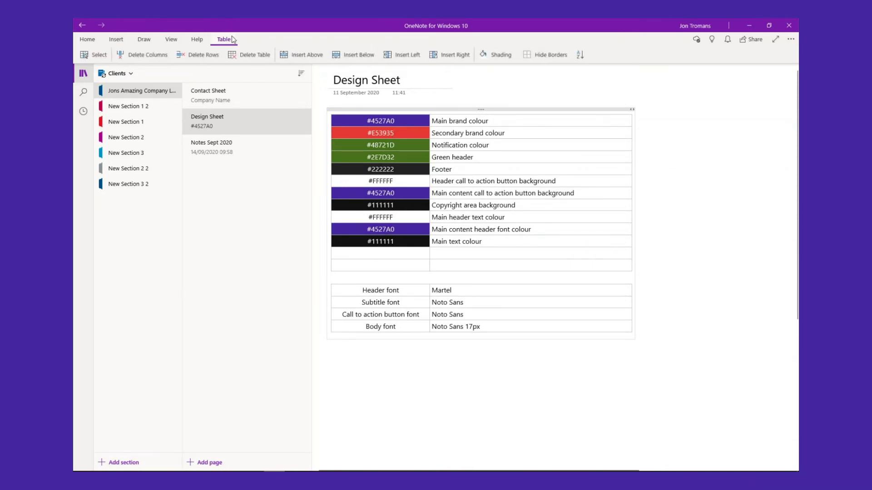
{"action": "left_click", "coordinate": [510, 60]}
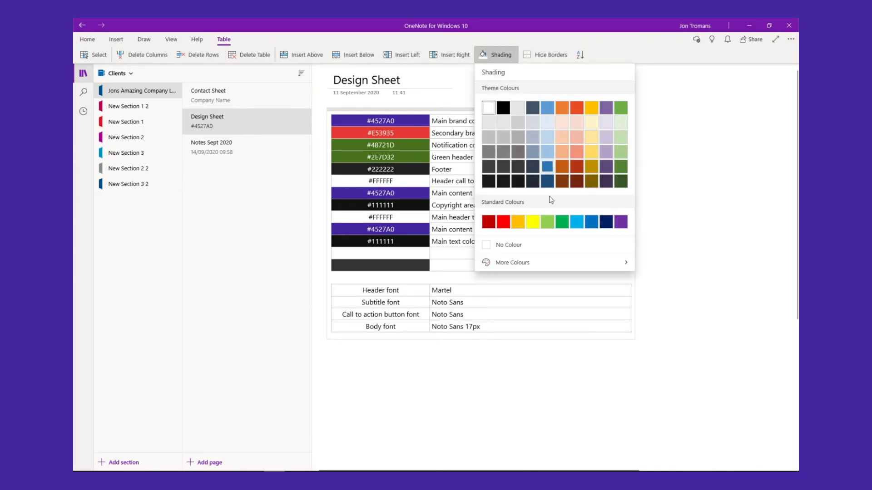
{"action": "left_click", "coordinate": [538, 261]}
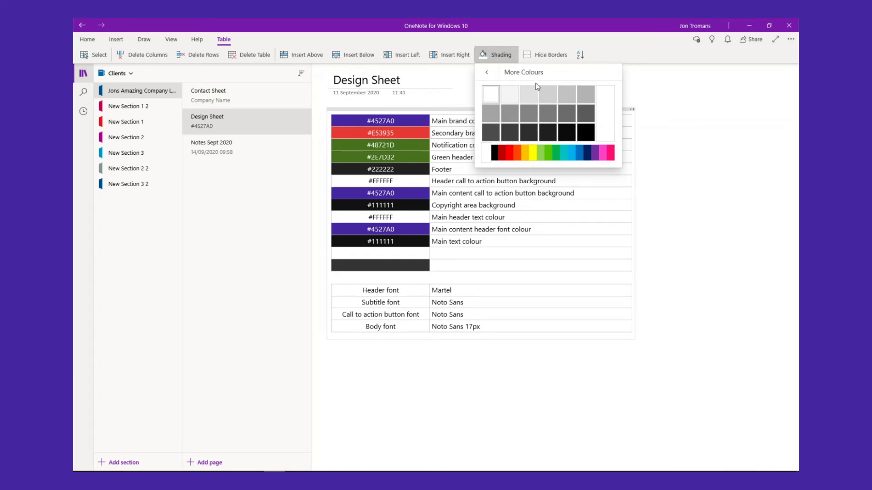
{"action": "left_click", "coordinate": [490, 75]}
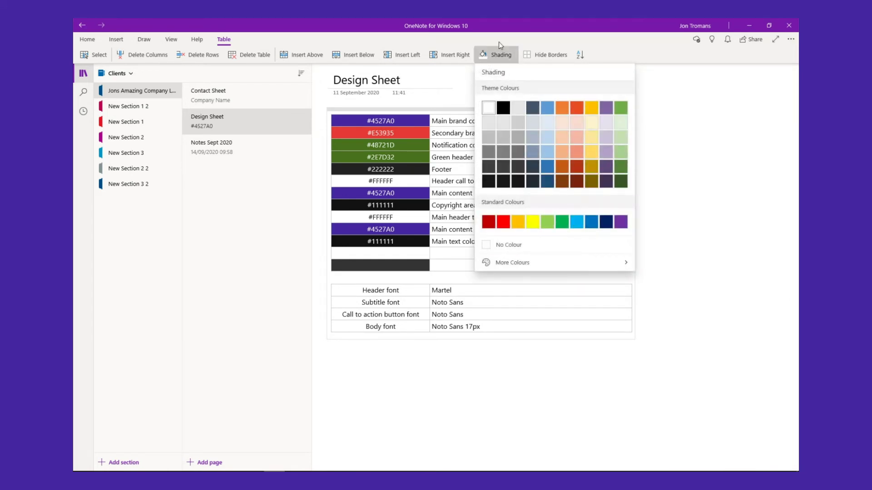
{"action": "left_click", "coordinate": [499, 56]}
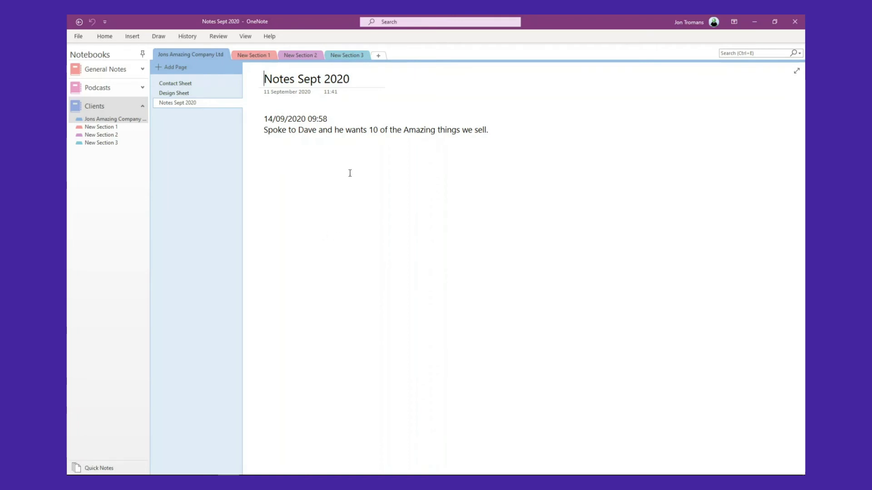
In desktop OneNote, try inserting a date and time stamp after the first line of the Notes Sept 2020 entry, and delete it again.
{"action": "left_click", "coordinate": [339, 120]}
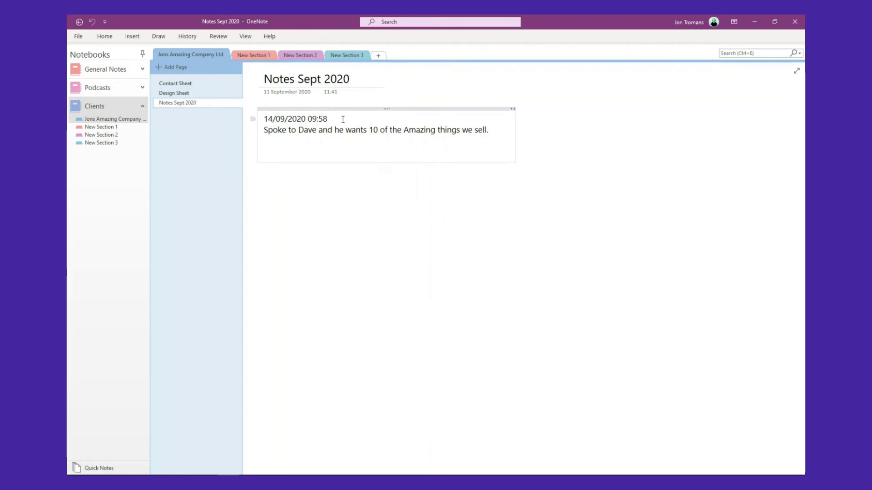
{"action": "left_click", "coordinate": [137, 37]}
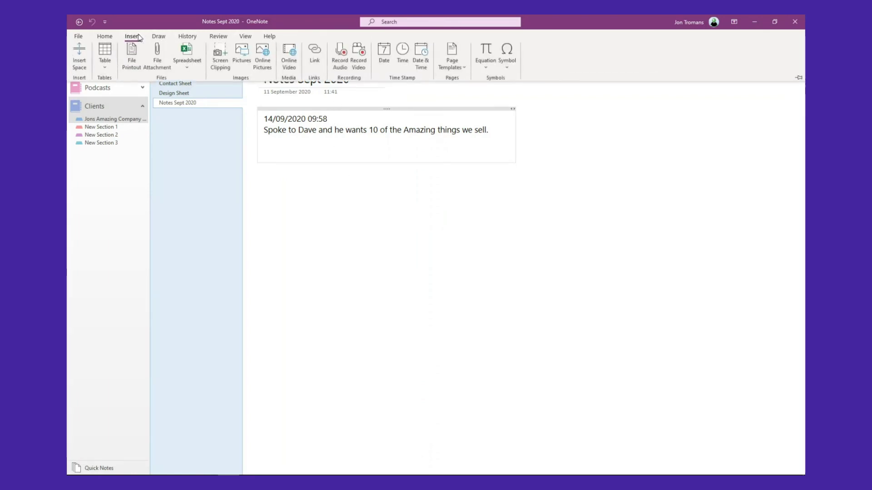
{"action": "left_click", "coordinate": [423, 72]}
{"action": "left_click_drag", "start_coordinate": [406, 120], "coordinate": [330, 120]}
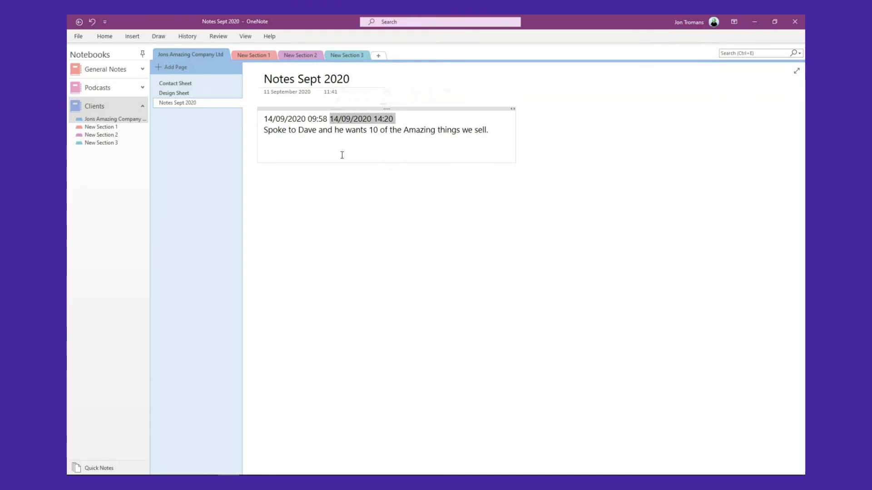
{"action": "key", "text": "Delete"}
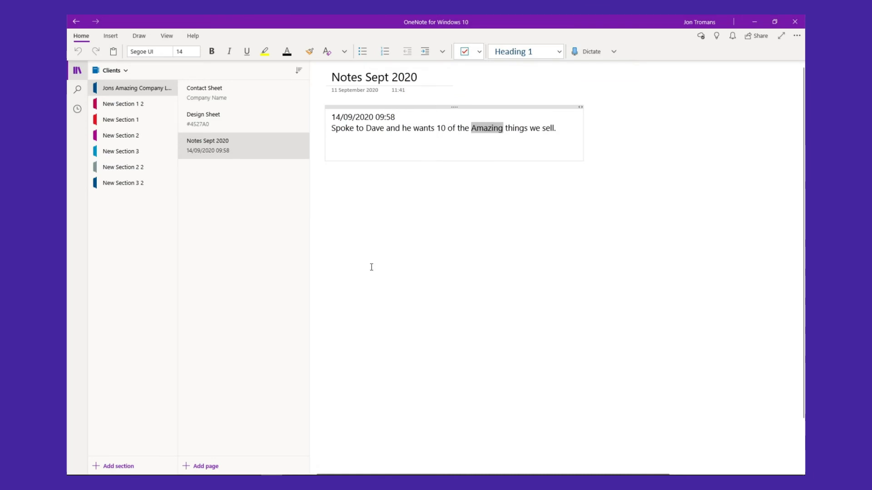
{"action": "left_click", "coordinate": [372, 264]}
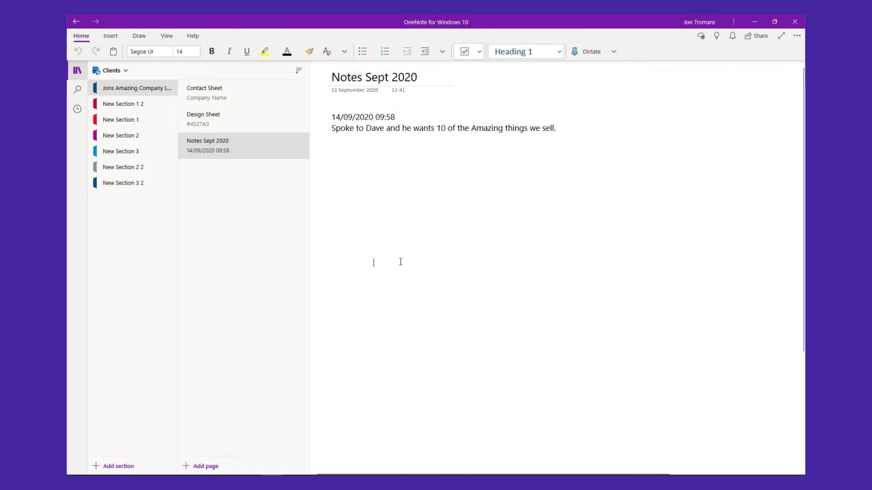
{"action": "left_click_drag", "start_coordinate": [399, 119], "coordinate": [333, 116]}
{"action": "left_click", "coordinate": [403, 119]}
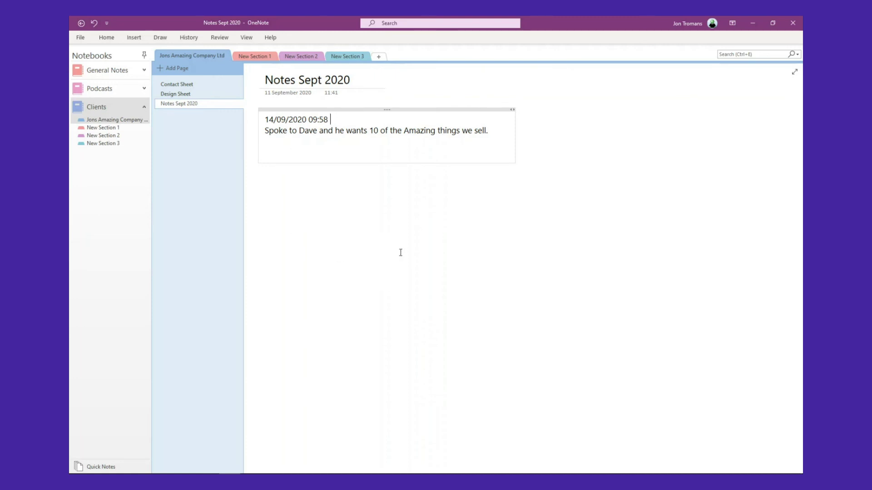
In desktop OneNote, search all notebooks for "Amazing" and open the Contact Sheet page from the results.
{"action": "left_click", "coordinate": [738, 56]}
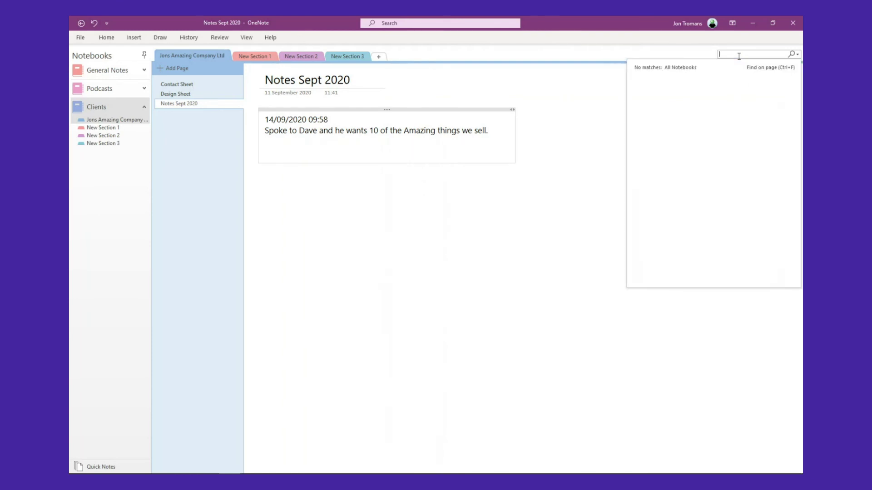
{"action": "type", "text": "Amazing"}
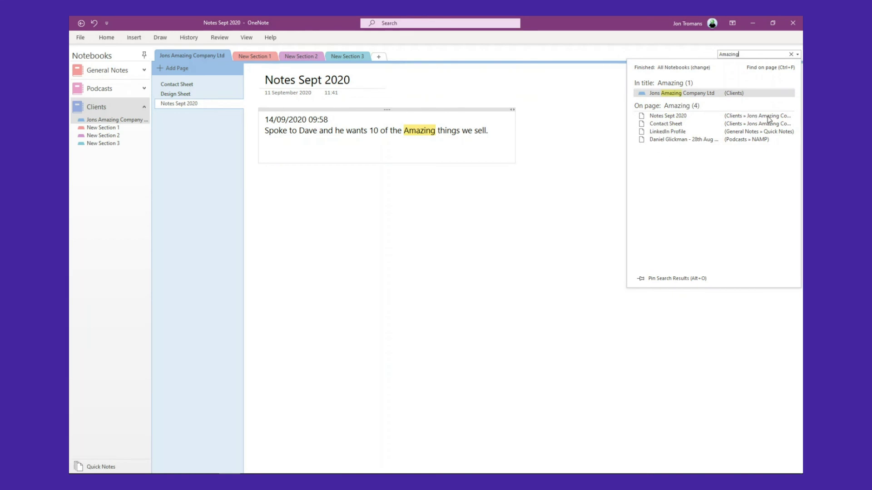
{"action": "left_click", "coordinate": [663, 124]}
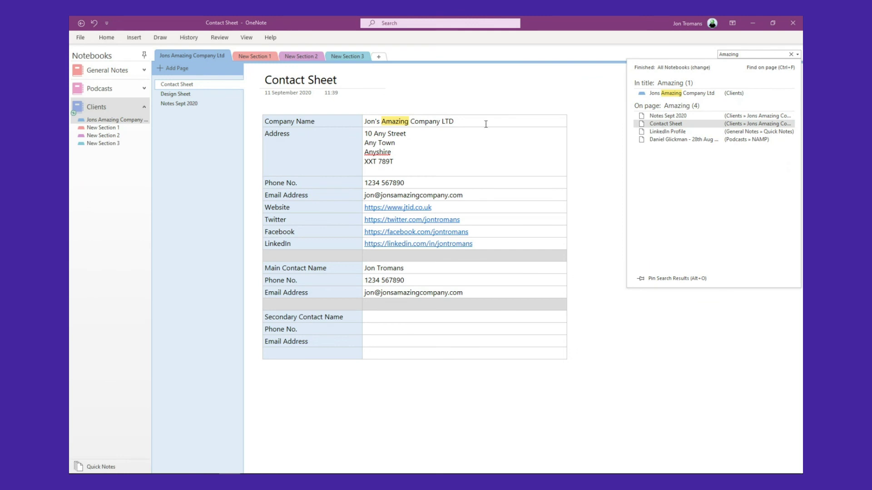
{"action": "left_click", "coordinate": [296, 121]}
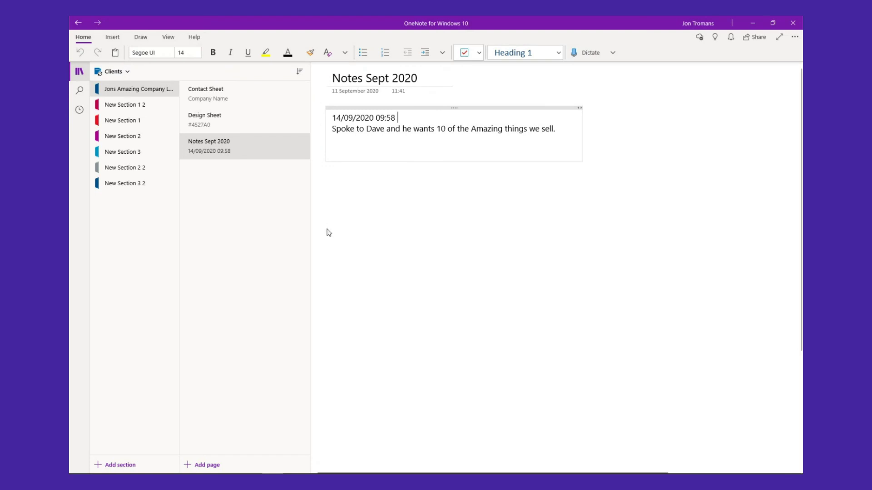
In OneNote for Windows 10, search all notebooks for "amazing" and open the matching Contact Sheet page.
{"action": "left_click", "coordinate": [79, 91]}
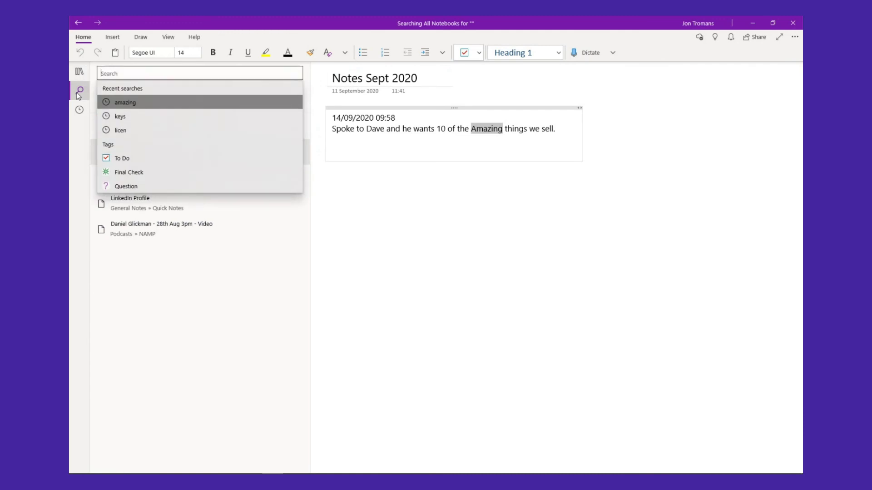
{"action": "type", "text": "amazing"}
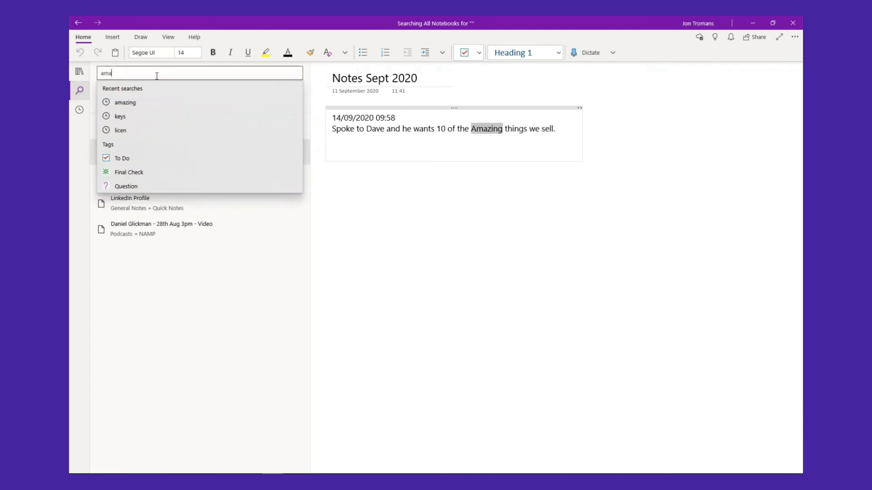
{"action": "key", "text": "Return"}
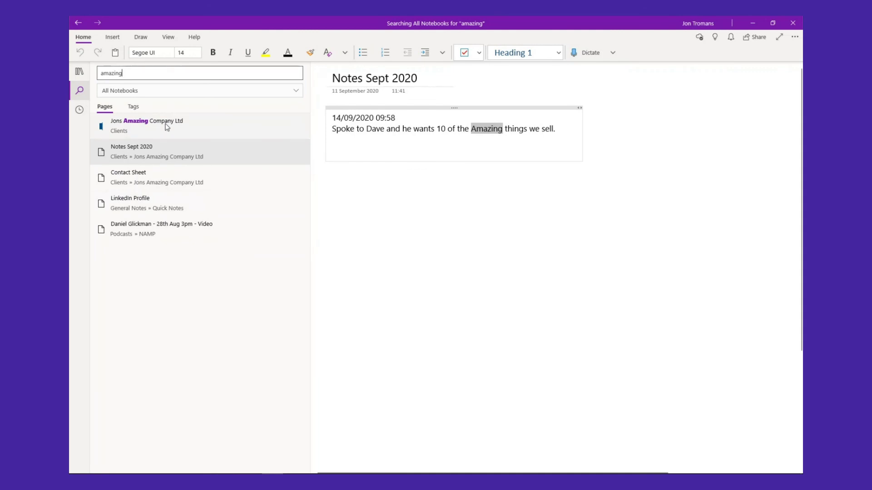
{"action": "left_click", "coordinate": [152, 182]}
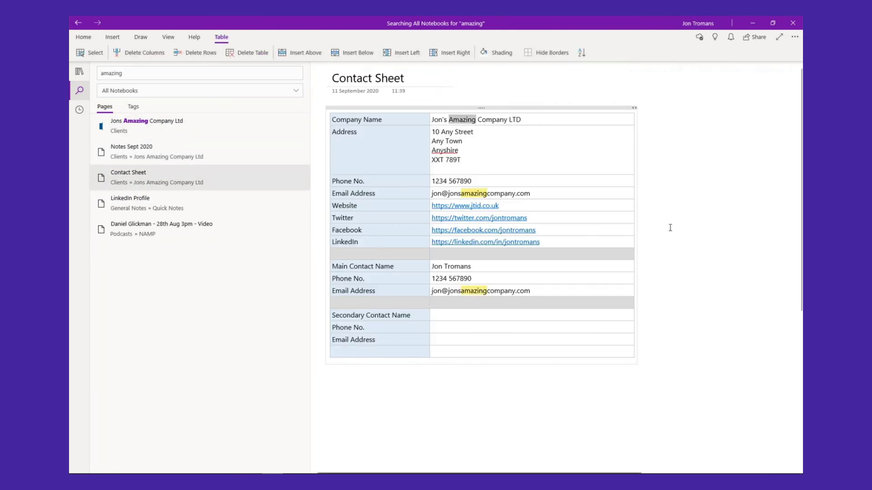